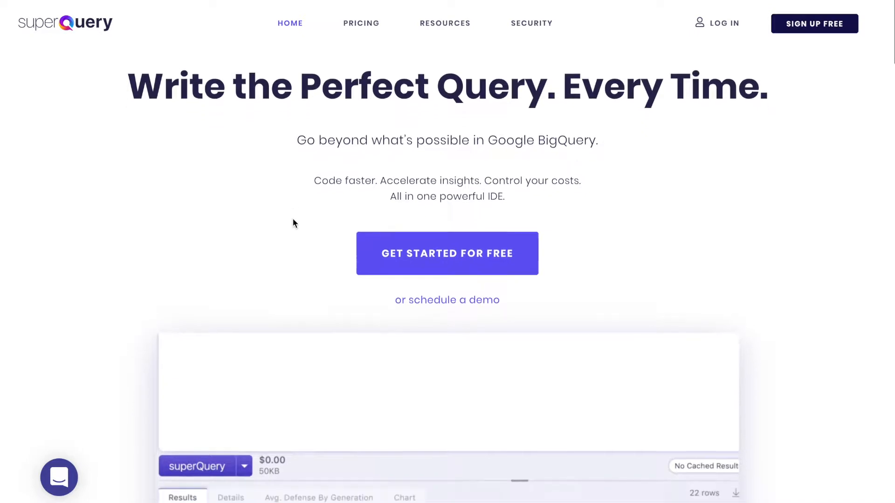
scroll(293, 223, up, 1)
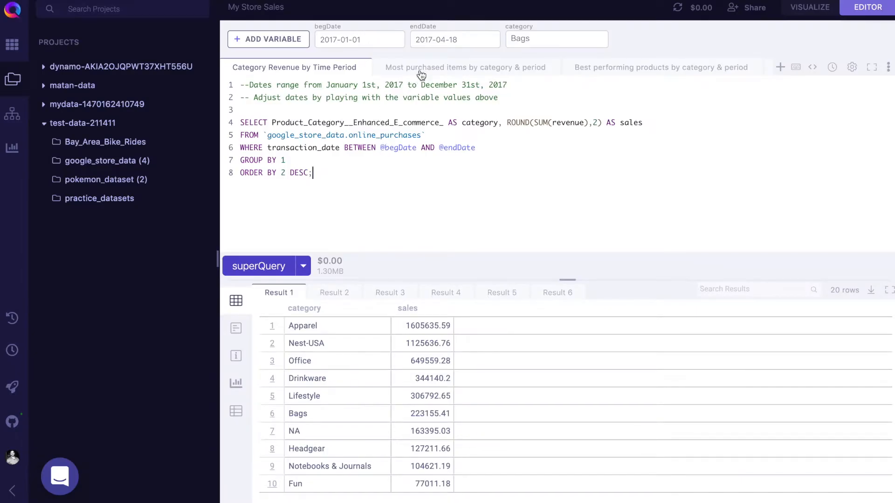
Look through the board's saved queries, from Most purchased items by category & period to Revenue by category
click(420, 70)
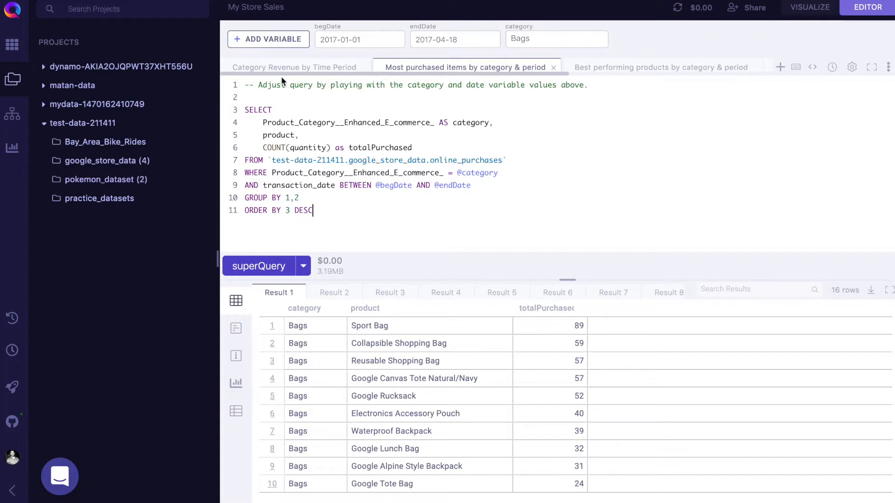
click(632, 70)
scroll(633, 70, right, 6)
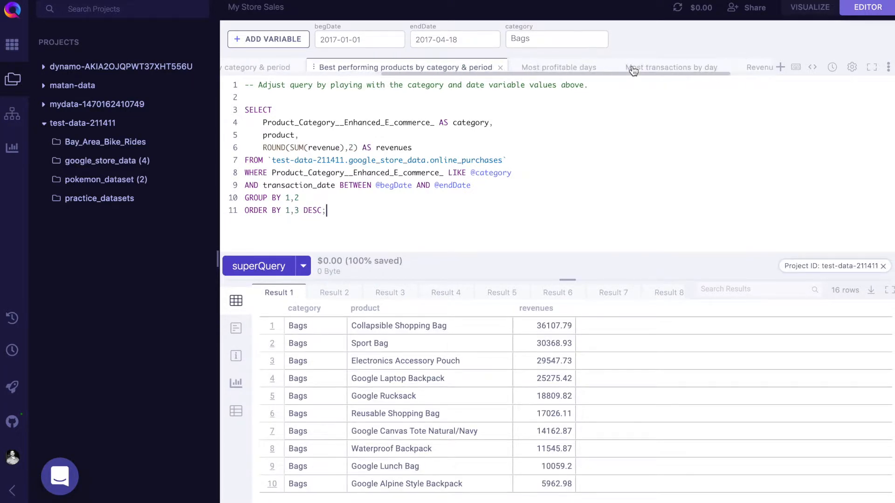
click(523, 70)
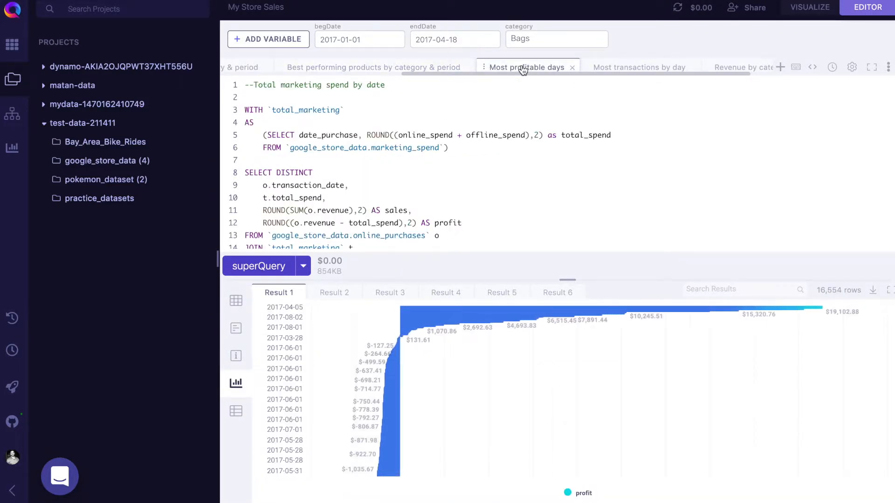
click(645, 71)
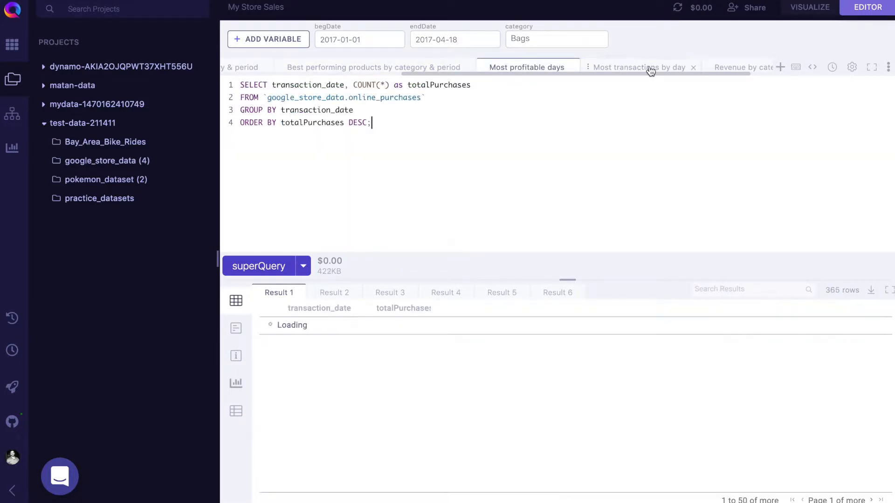
click(727, 68)
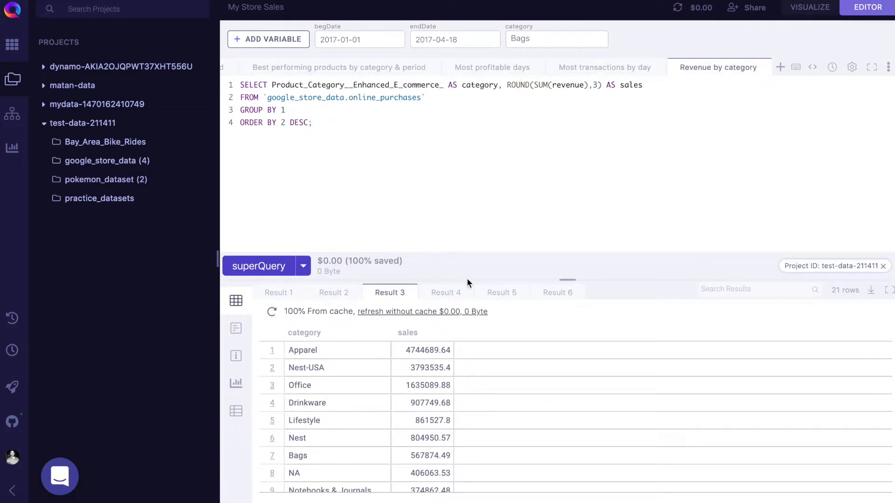
Compare the result sets of the Revenue by category query and check its cost estimate
click(277, 293)
click(441, 293)
click(278, 293)
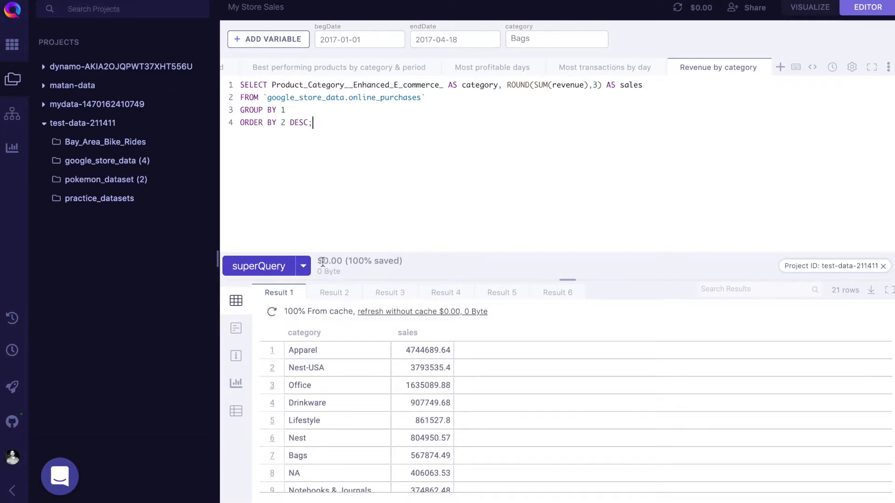
drag(317, 261, 346, 260)
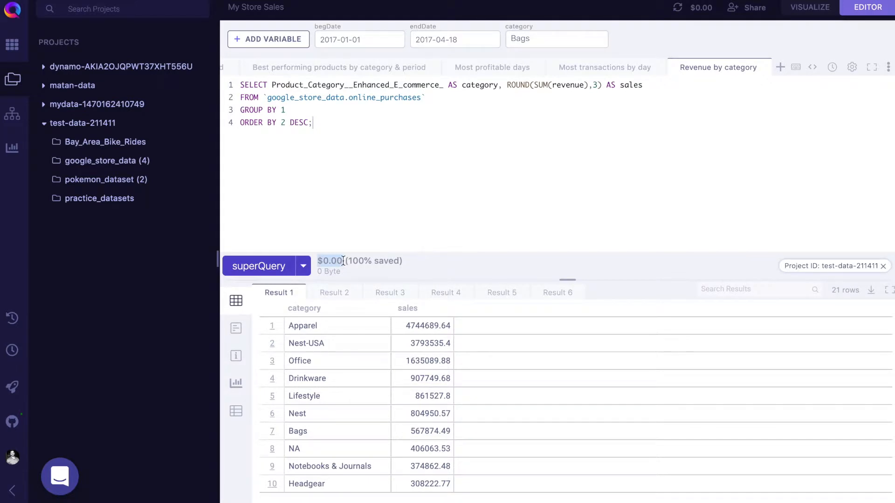
click(343, 261)
click(459, 232)
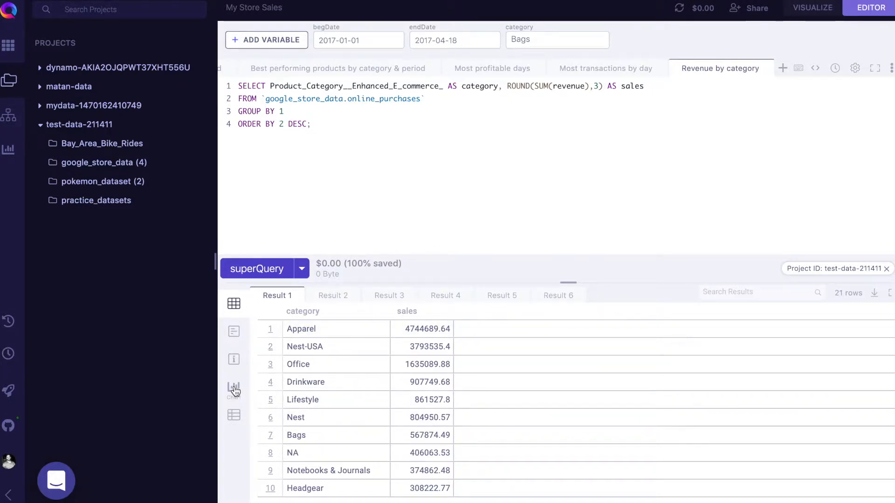
Show the Revenue by category results as a chart and open the Best performing products by category & period query
click(235, 390)
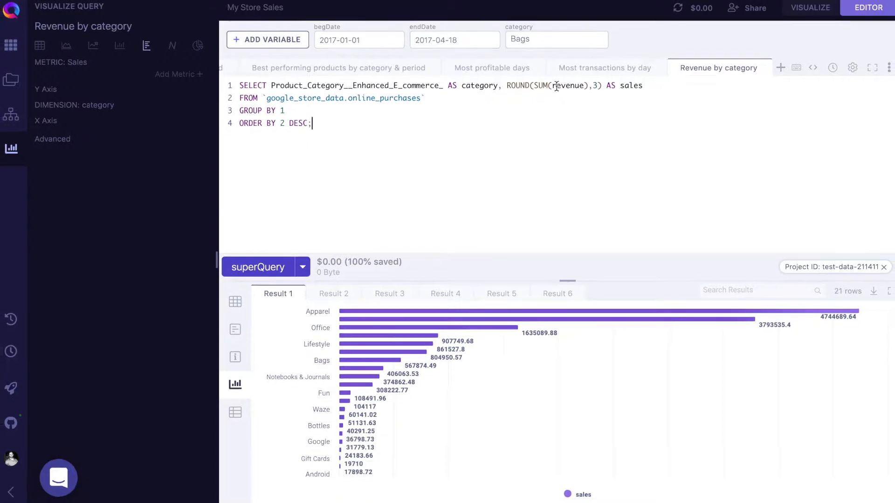
click(606, 69)
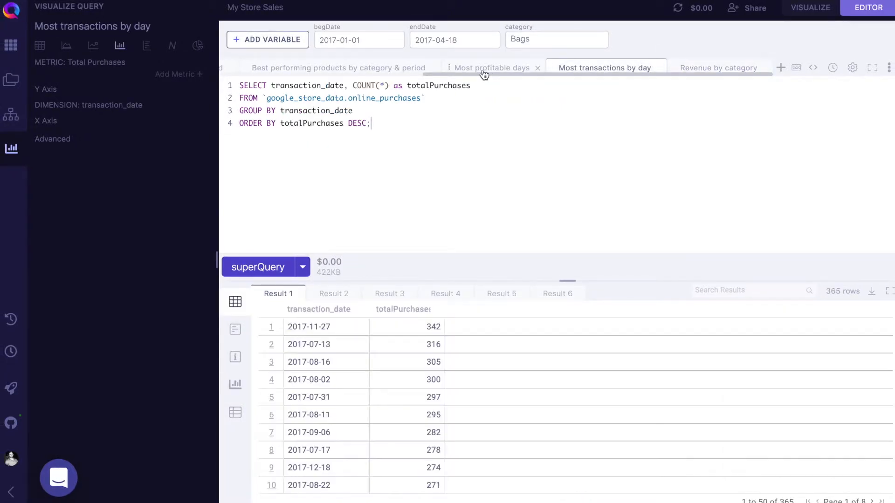
click(484, 70)
click(381, 71)
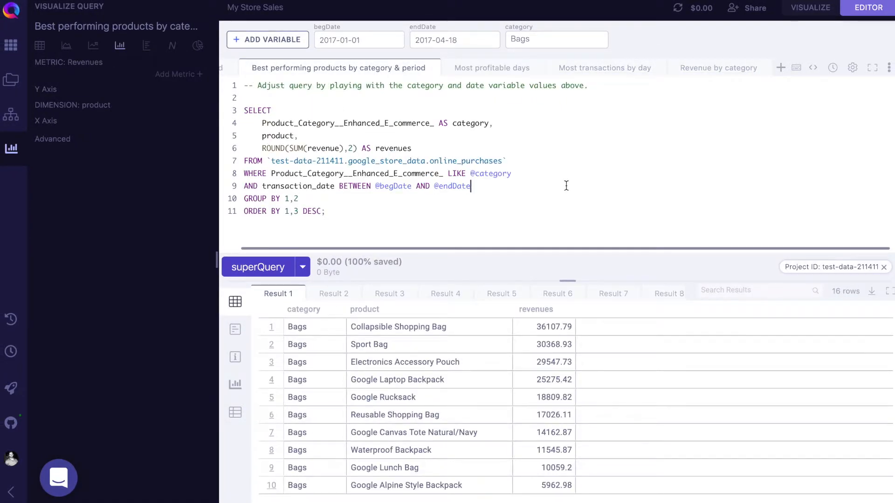
Switch to the board's dashboard view and look over its charts and tables
click(818, 11)
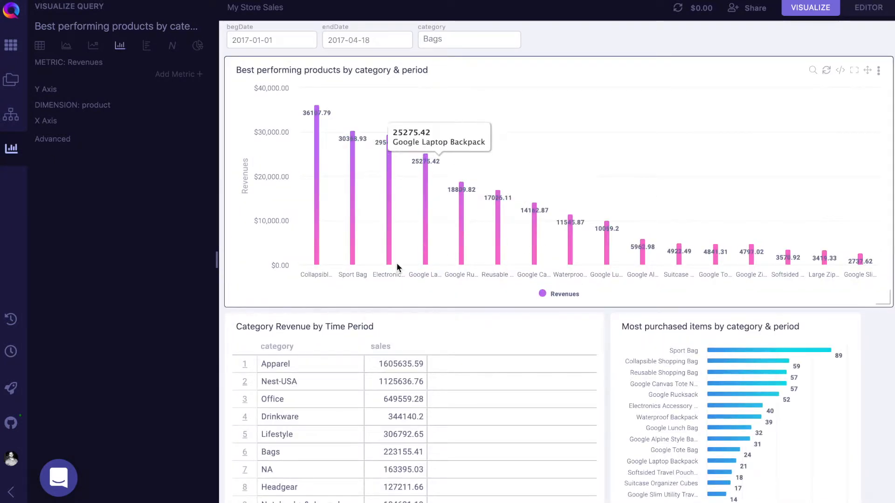
scroll(396, 262, down, 5)
scroll(397, 264, up, 3)
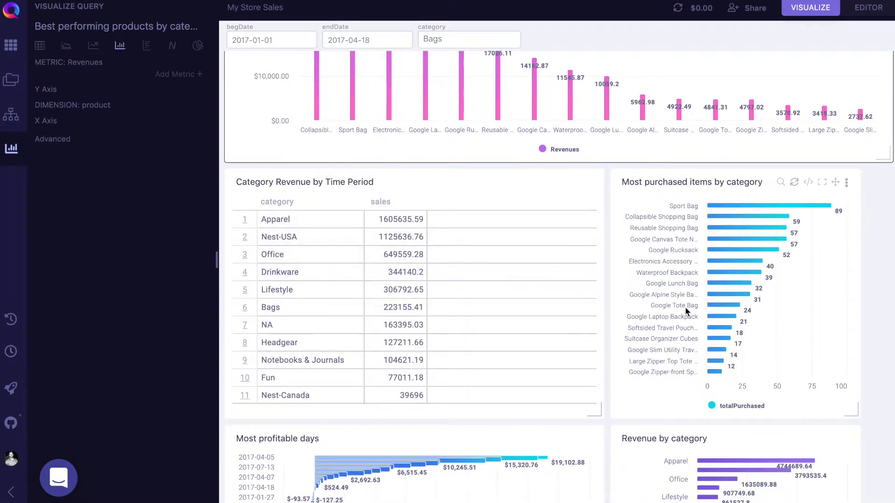
Change the Most purchased items by category & period visualization to a table
click(624, 187)
click(40, 47)
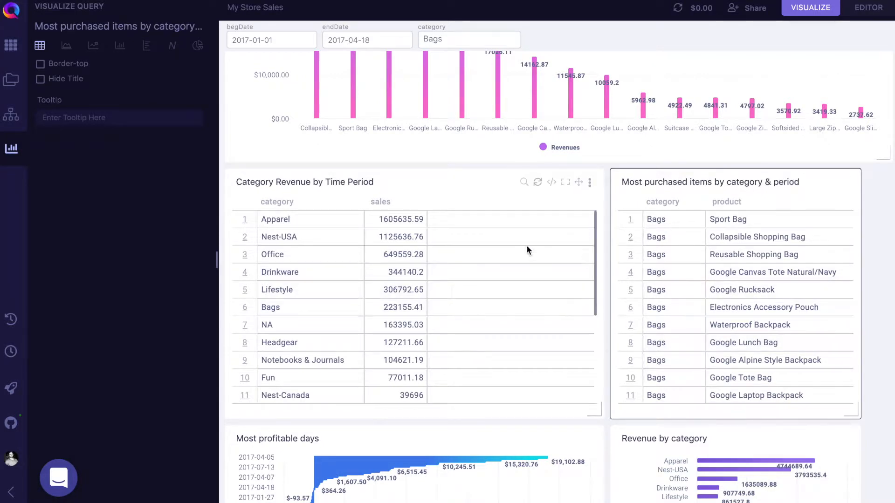
scroll(661, 148, up, 3)
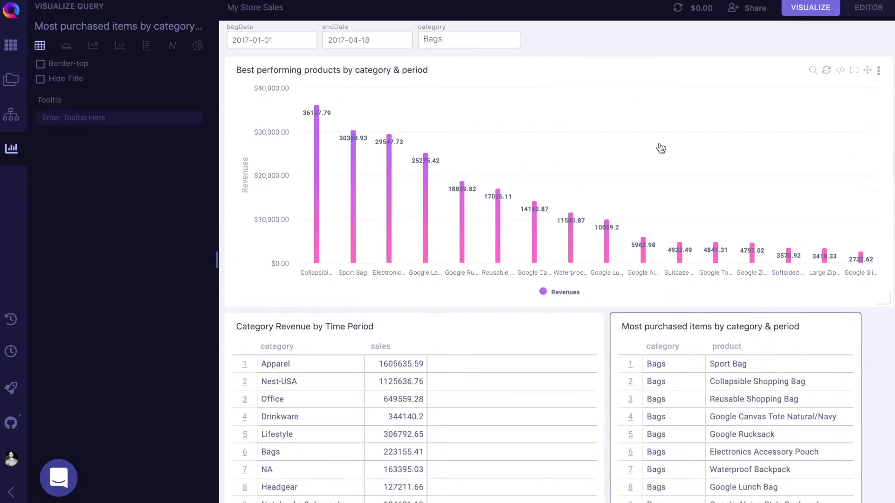
View the sharing options for the My Store Sales board and close them without inviting anyone
click(752, 8)
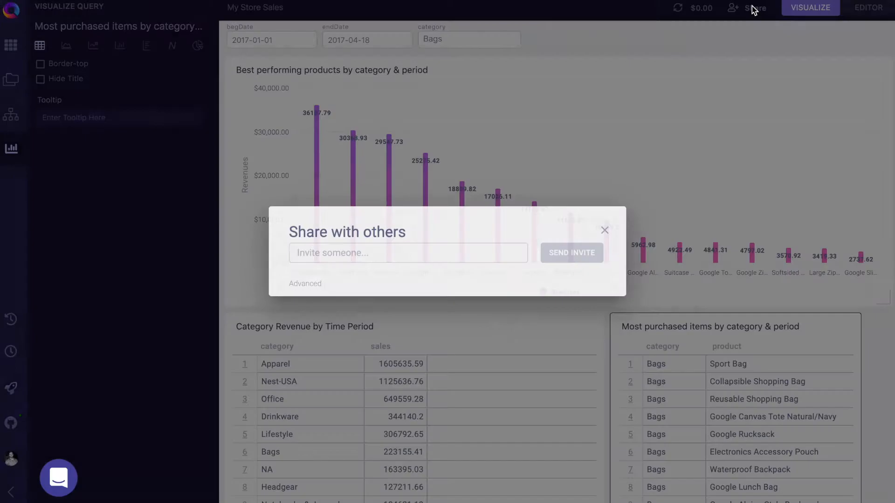
click(368, 258)
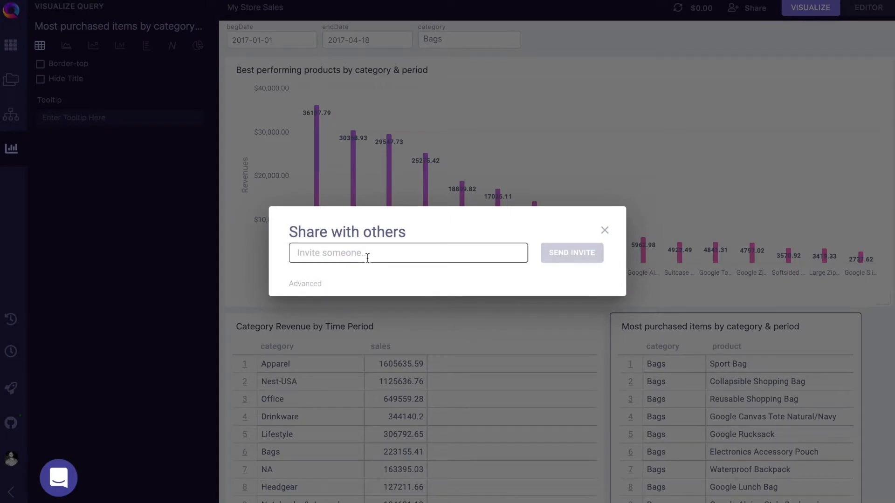
click(387, 196)
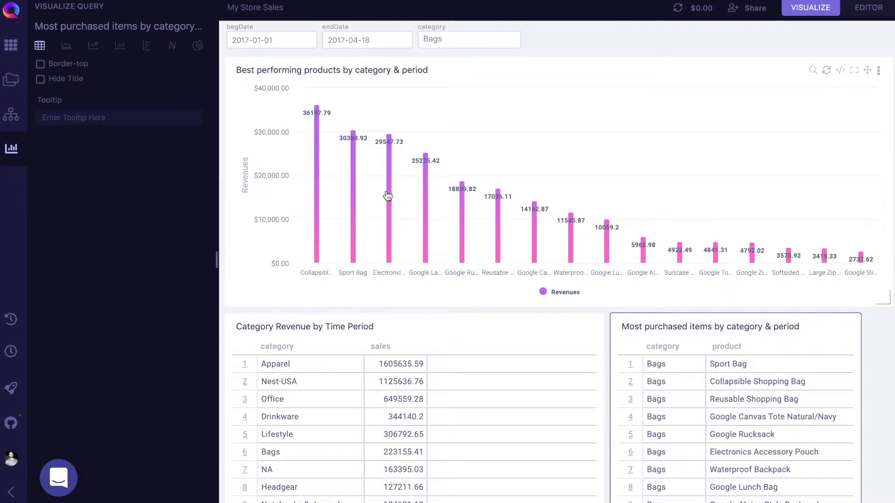
mouse_move(389, 194)
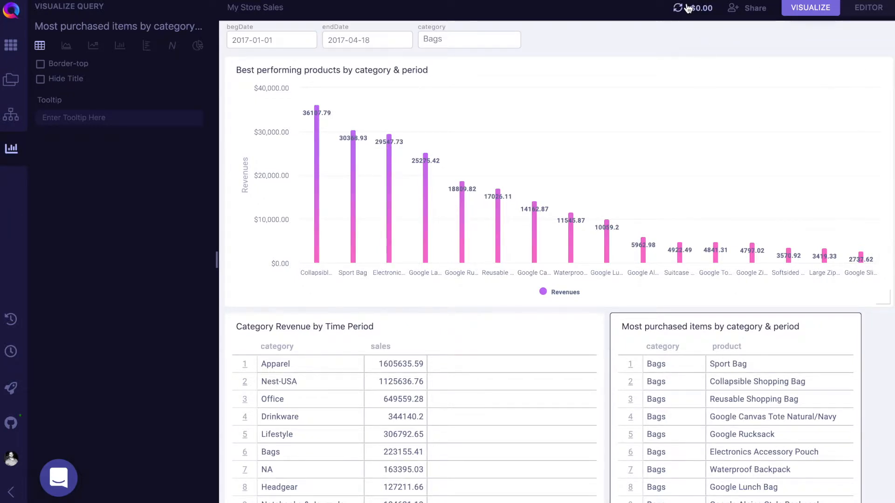
click(849, 13)
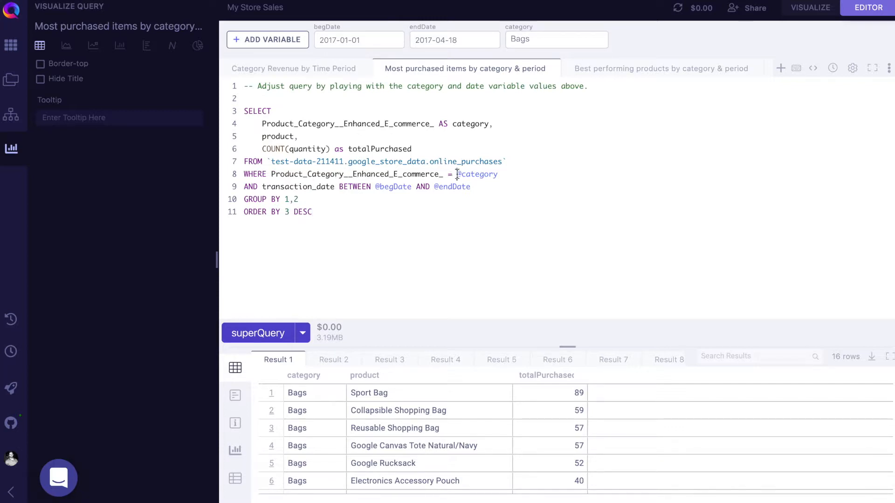
drag(457, 174, 498, 174)
click(499, 175)
drag(374, 187, 478, 189)
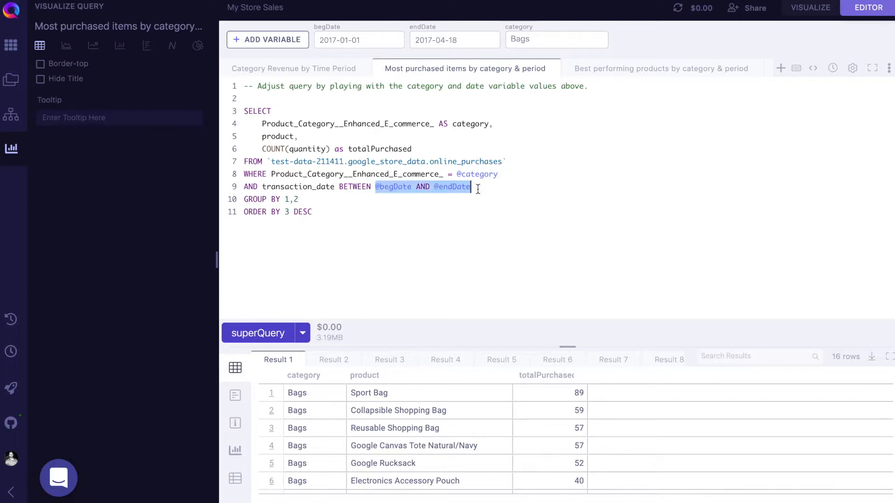
click(476, 188)
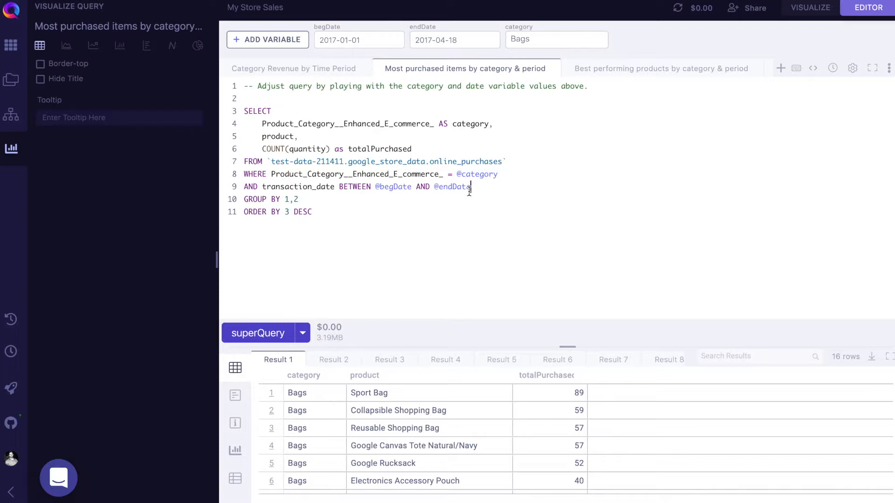
Set the category variable to Apparel and endDate to 2017-04-25, and rerun the most purchased items query
mouse_move(511, 36)
double_click(518, 41)
text(Apparel)
click(427, 40)
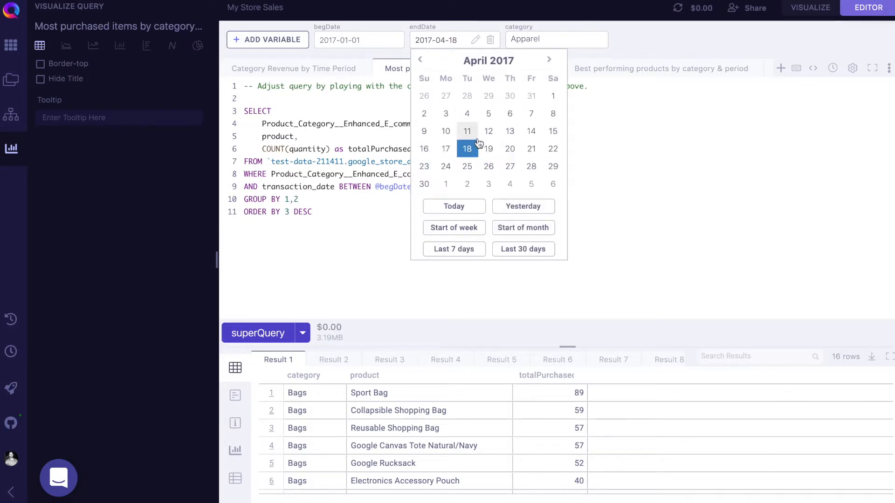
click(470, 168)
click(361, 219)
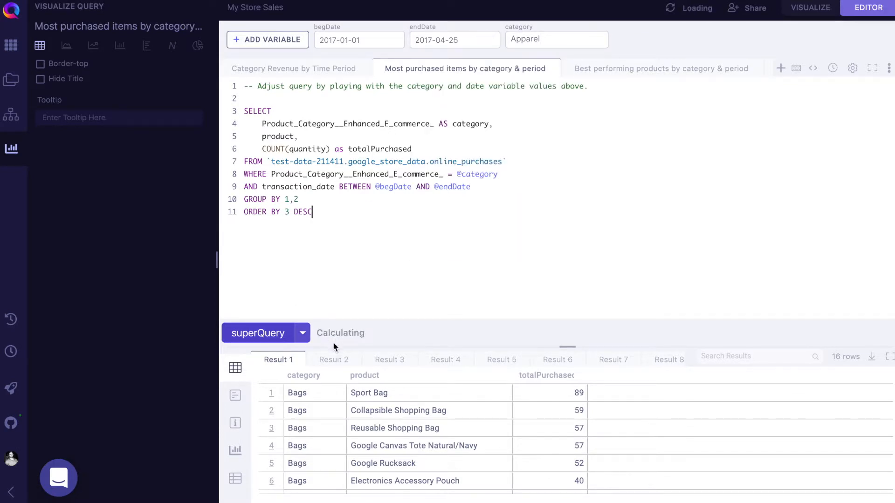
click(279, 334)
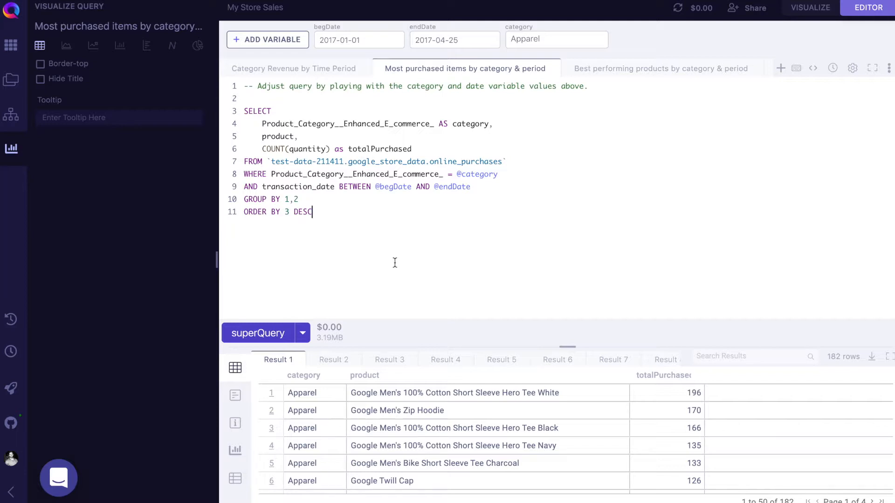
Switch to the dashboard and show the Most purchased items by category & period visualization as a horizontal bar chart
click(811, 10)
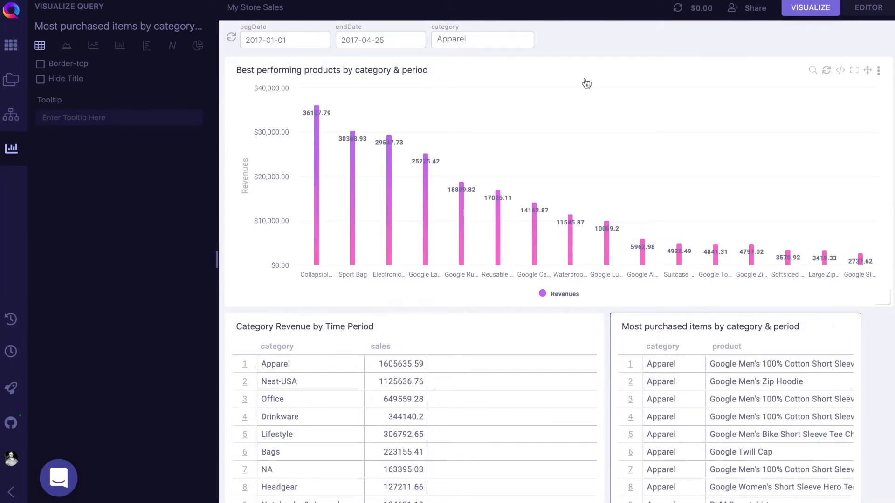
scroll(488, 287, down, 1)
scroll(488, 287, up, 1)
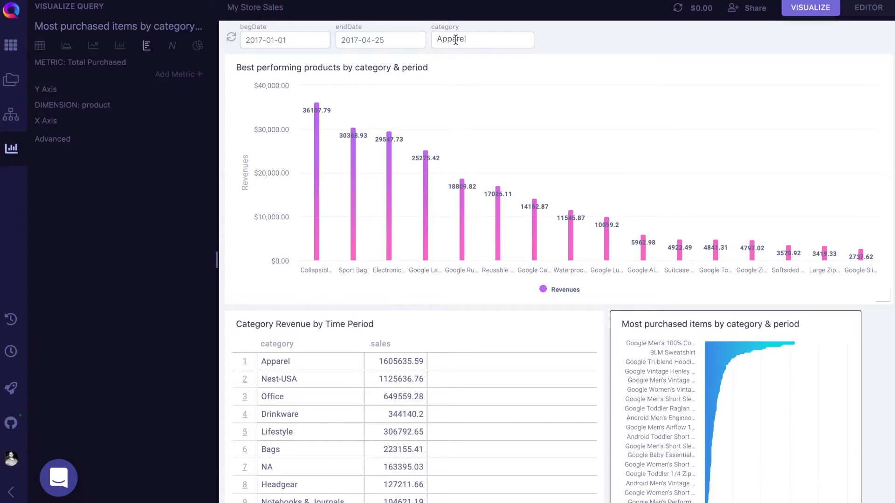
Set the dashboard's category variable to Bags and refresh the board's visualizations
double_click(455, 40)
text(Bags)
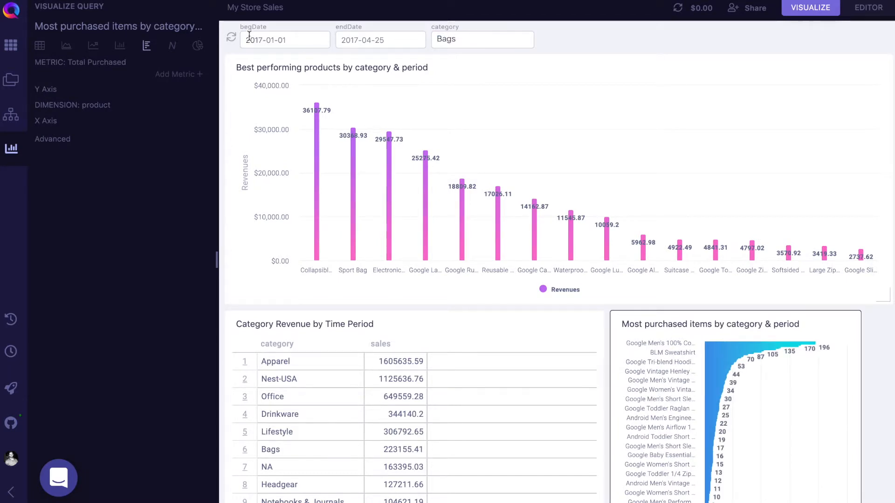
click(231, 38)
click(693, 10)
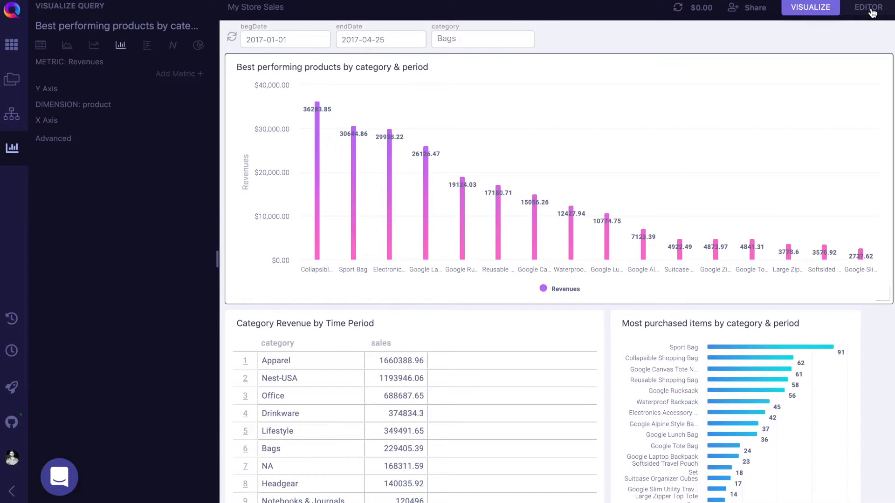
In the query editor, add a String/Number variable named itemid with the value 4124125
click(869, 9)
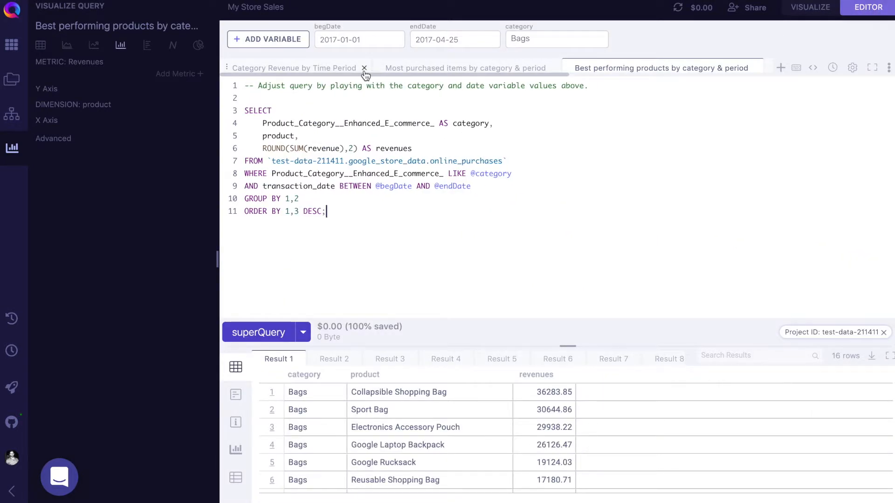
click(272, 42)
click(411, 193)
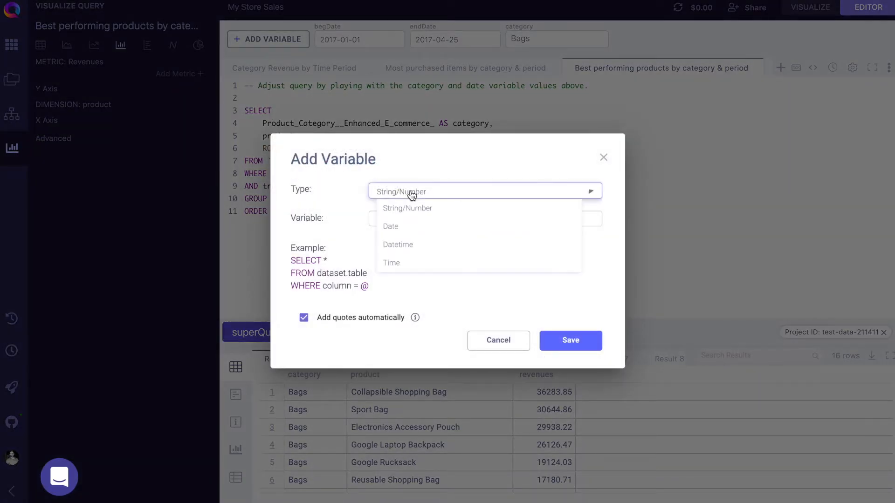
click(395, 207)
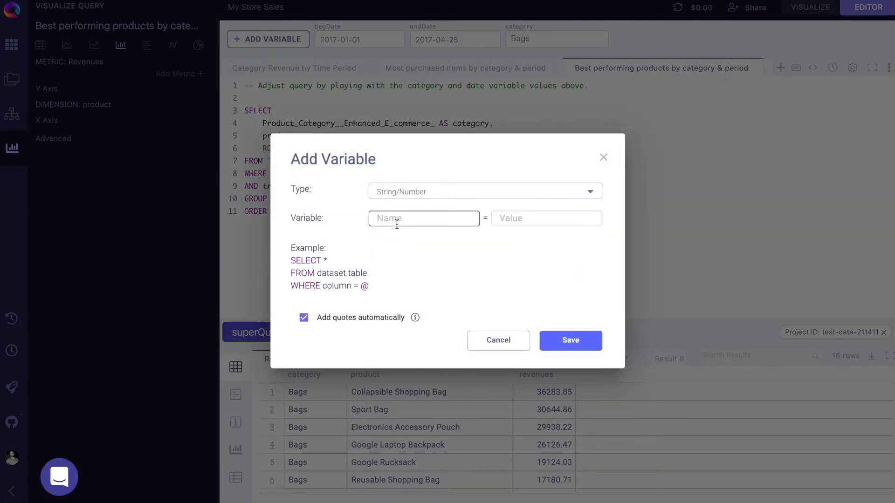
text(itemid)
key(Tab)
text(4124125)
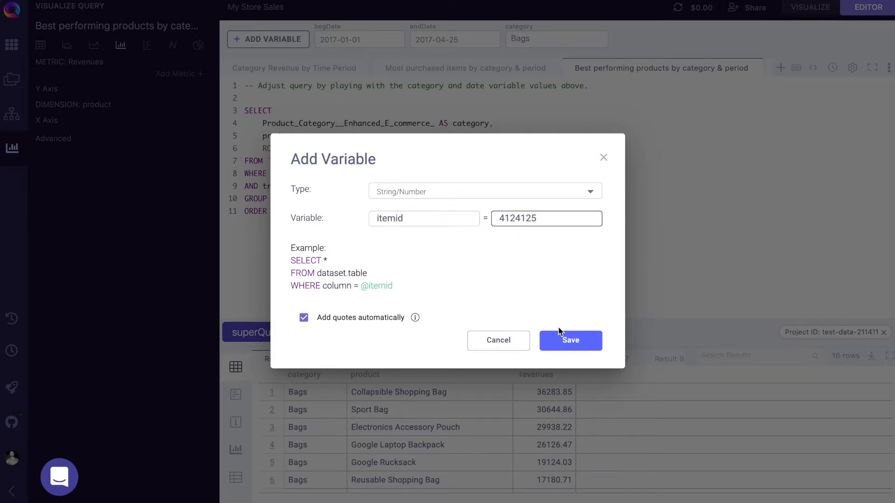
click(562, 337)
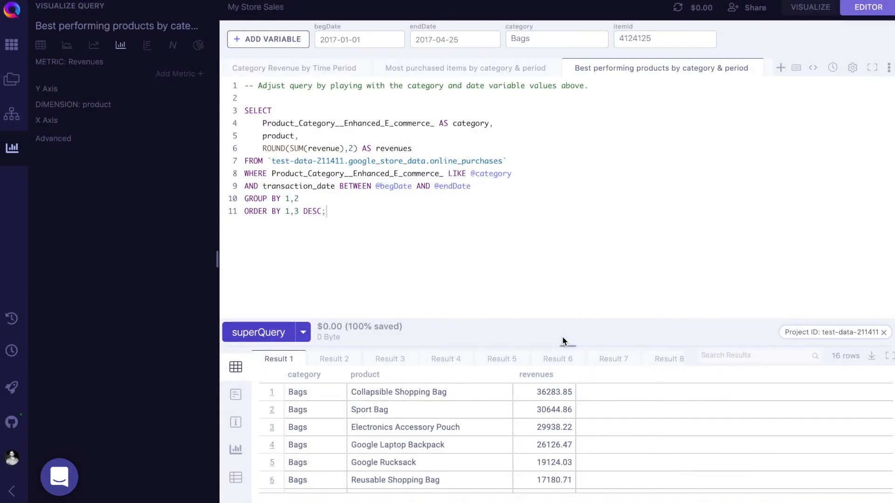
Review the Category Revenue by Time Period, Most purchased items and Best performing products queries in turn
double_click(647, 39)
click(601, 249)
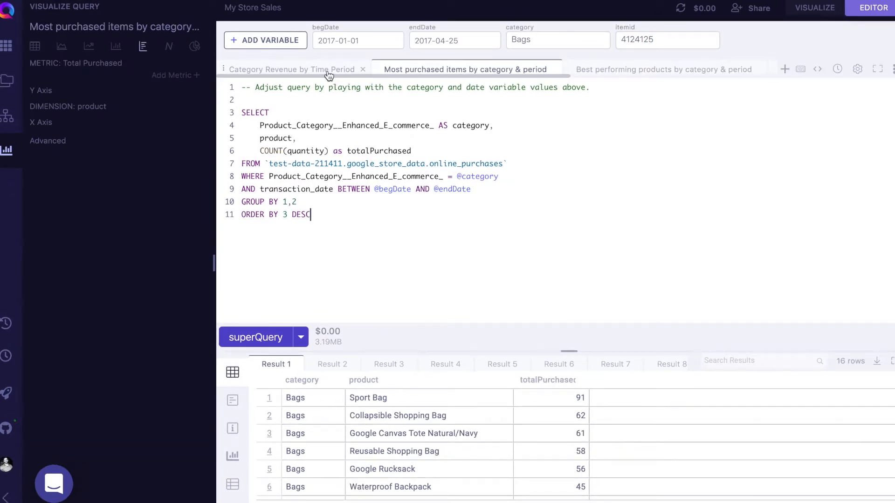
click(329, 75)
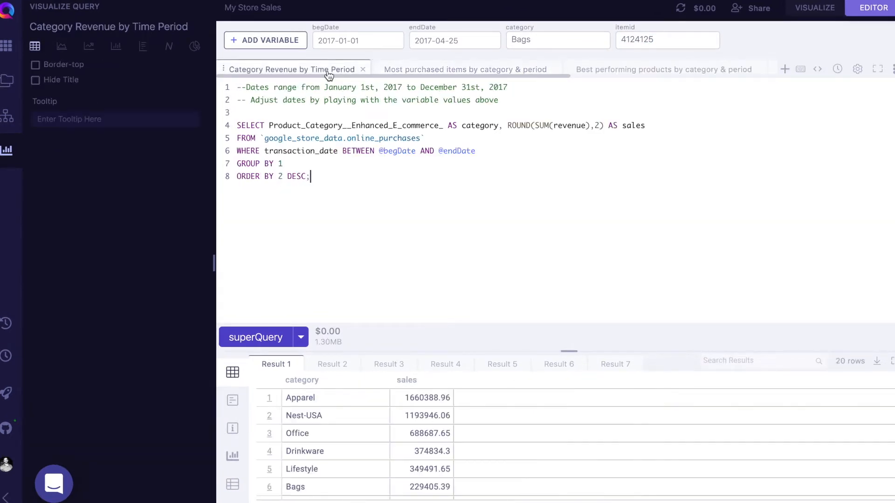
click(447, 74)
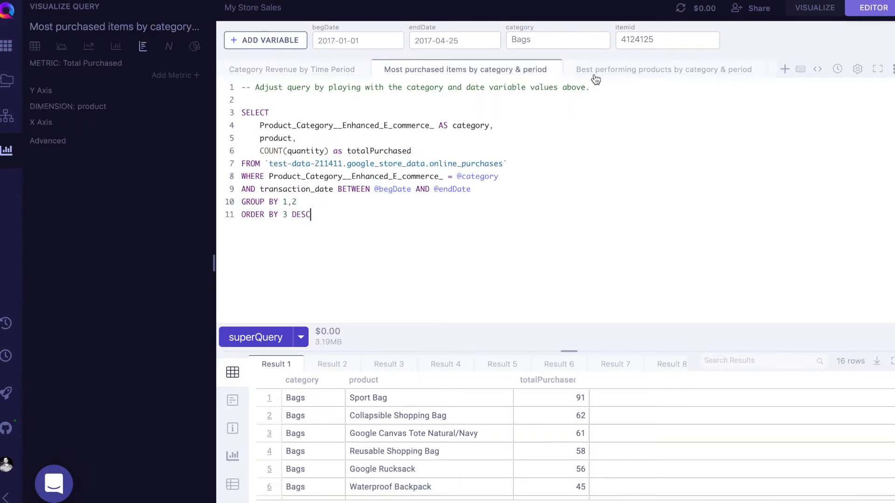
click(608, 71)
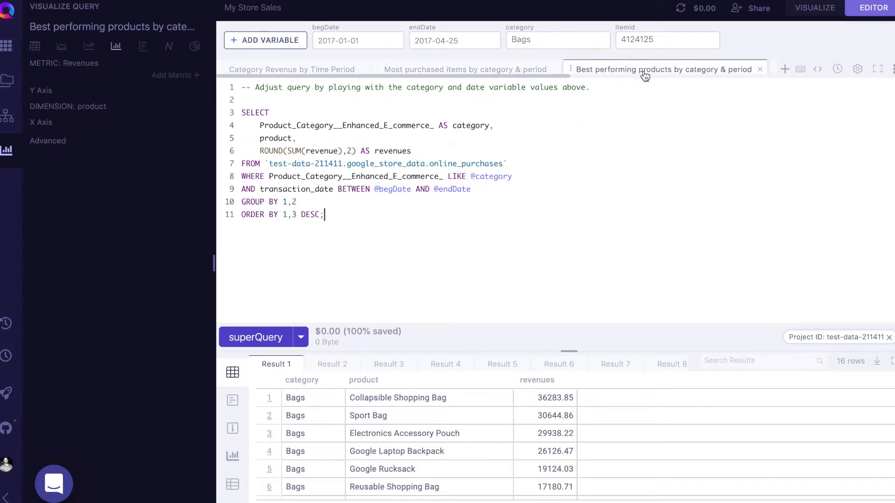
click(665, 73)
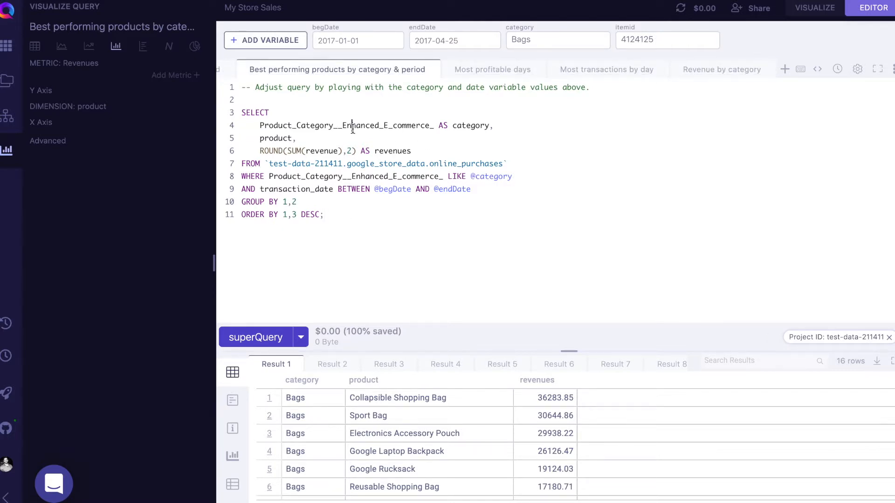
Open the list of boards and collapse the My Store Sales board
click(6, 48)
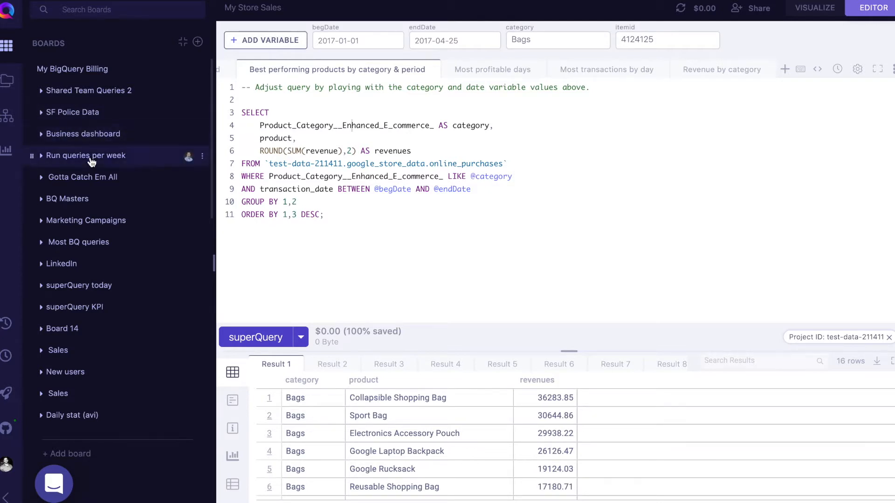
scroll(92, 158, down, 7)
scroll(92, 161, down, 4)
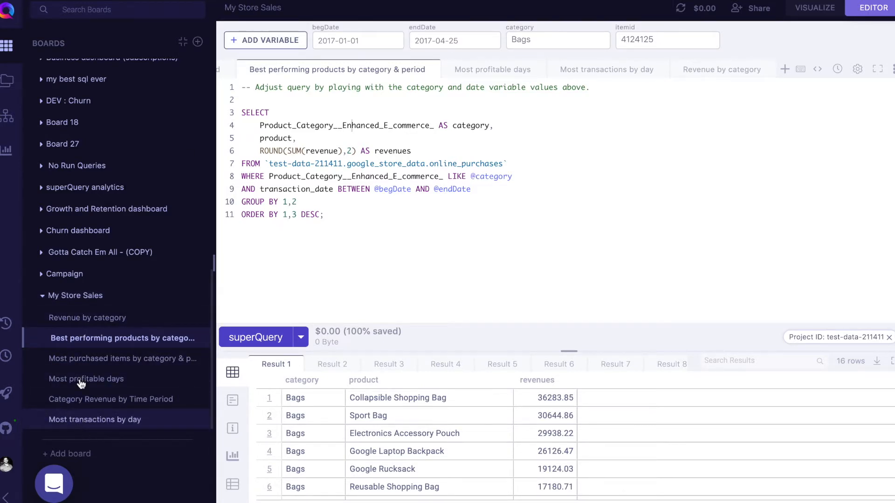
click(70, 295)
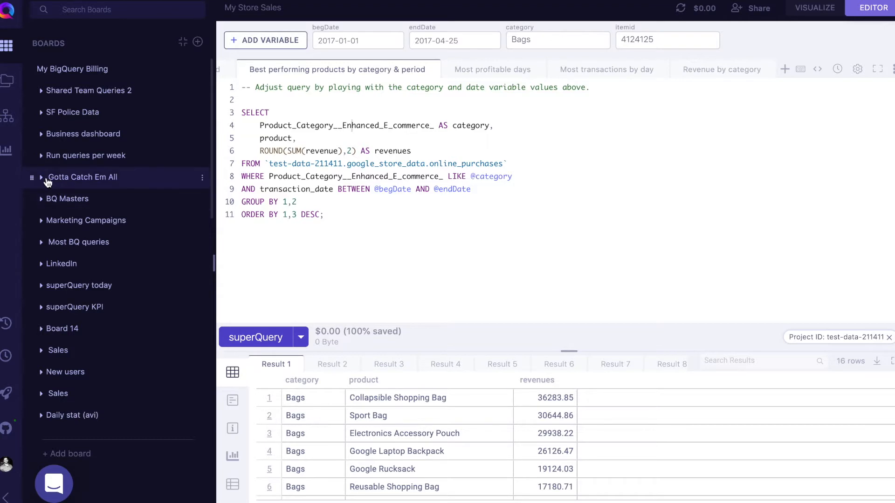
Expand the SF Police Data board and preview its Crimes by district and Resolutions by Dist. queries
click(41, 113)
click(81, 134)
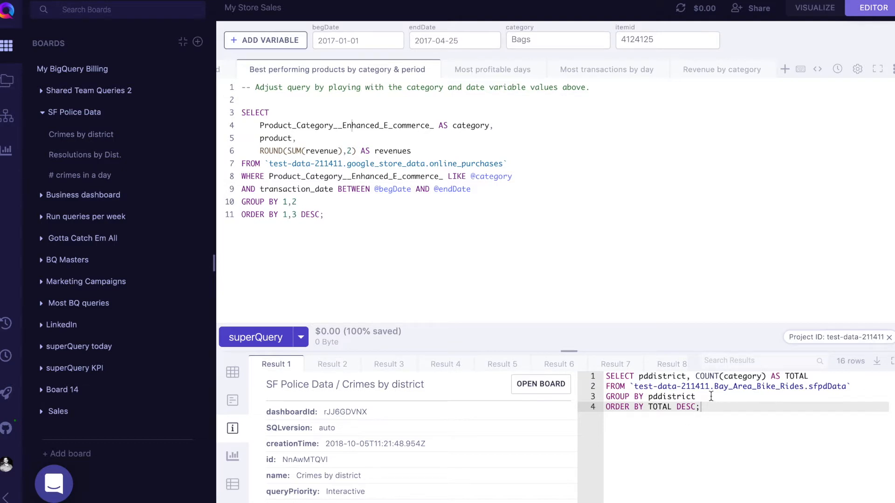
click(100, 154)
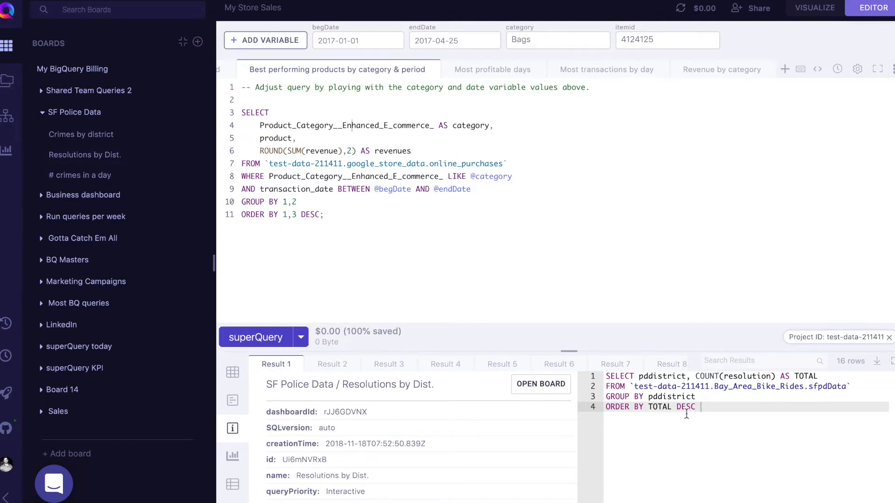
Open the Shared Team Queries 2 board and examine the SQL of its Query History query
click(74, 91)
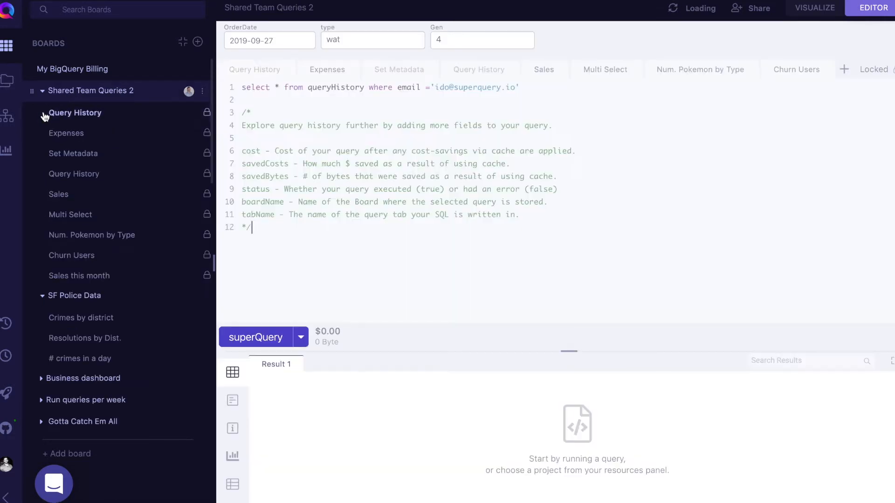
drag(342, 230, 238, 88)
click(355, 194)
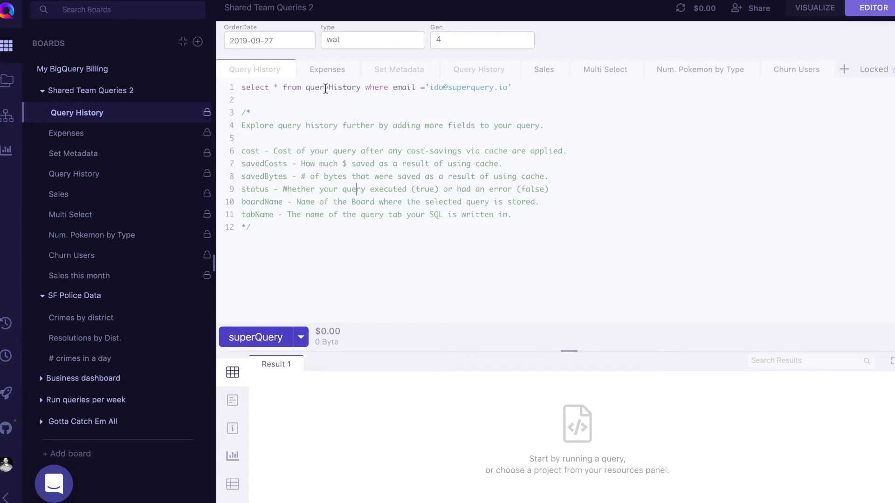
Open the board's Expenses query, set the Gen variable to 5, and view the shared board's visualizations
click(325, 70)
key(BackSpace)
text(5)
click(797, 10)
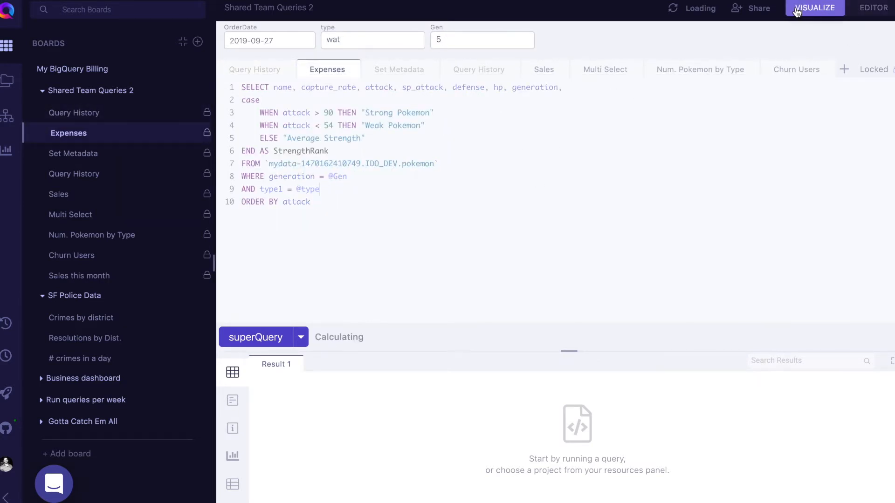
scroll(575, 227, down, 10)
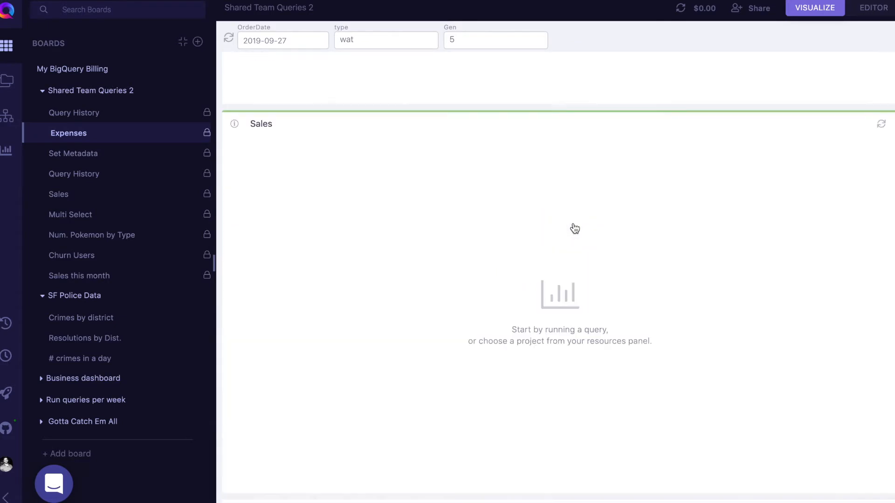
scroll(575, 228, up, 10)
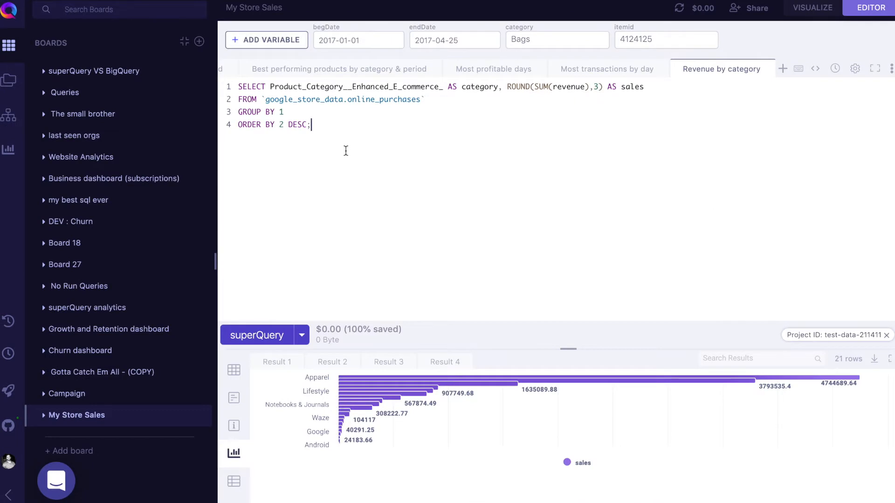
Copy the Revenue by category query below the Most transactions by day query and run both statements together
drag(343, 150, 233, 77)
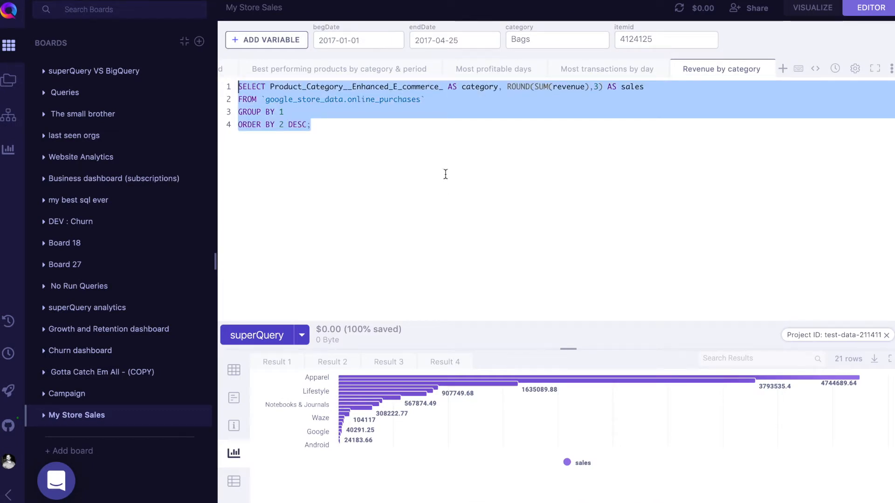
key(ctrl+c)
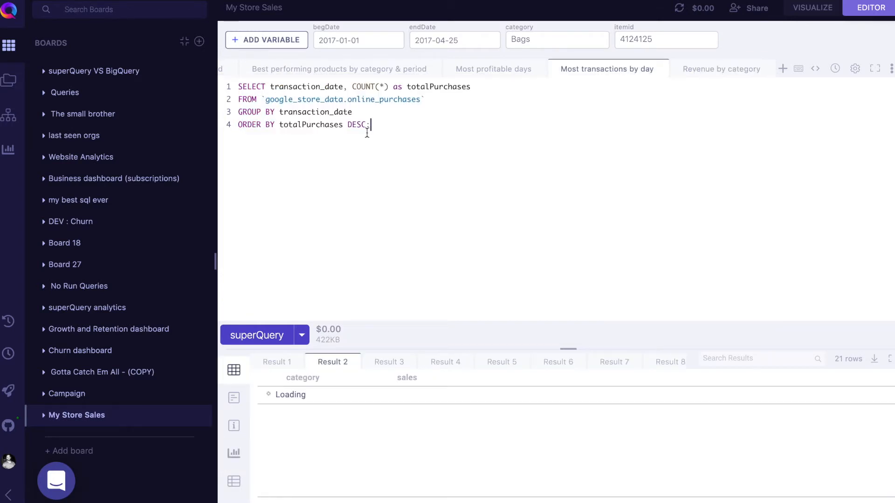
key(ctrl+v)
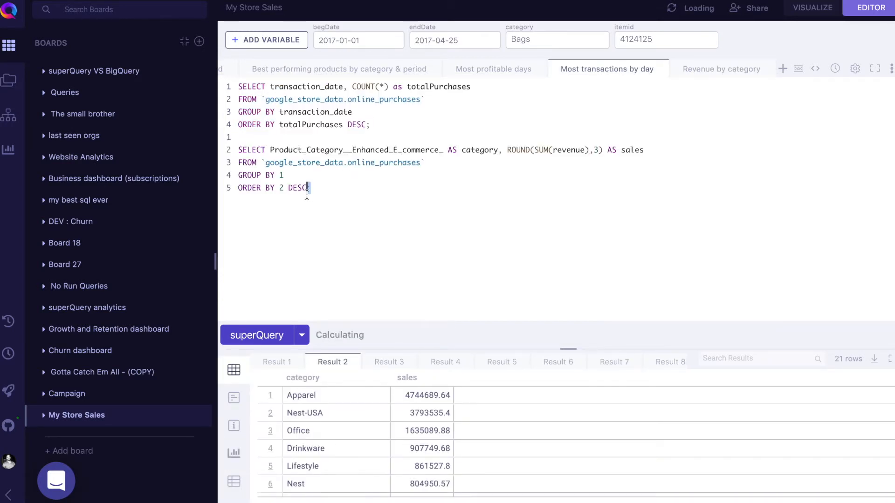
click(267, 359)
click(261, 335)
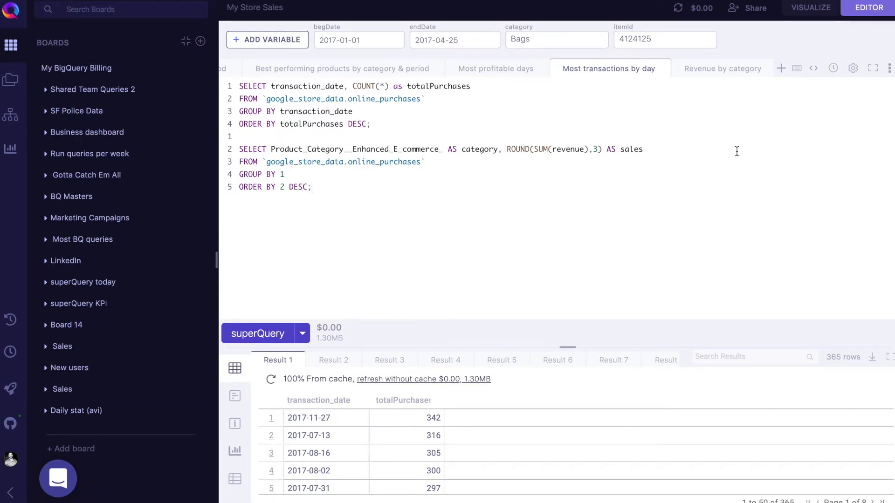
Review the scheduling, destination and notification options for the Most transactions by day query, and leave without scheduling it
click(833, 68)
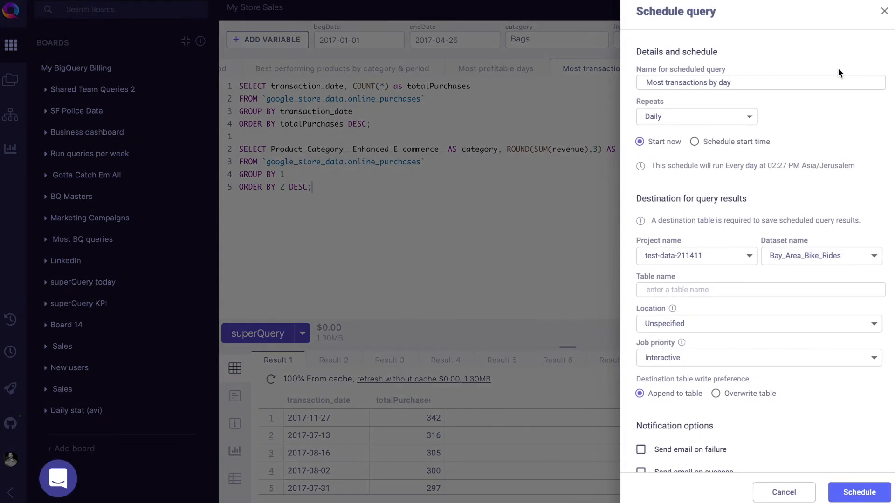
scroll(702, 359, down, 2)
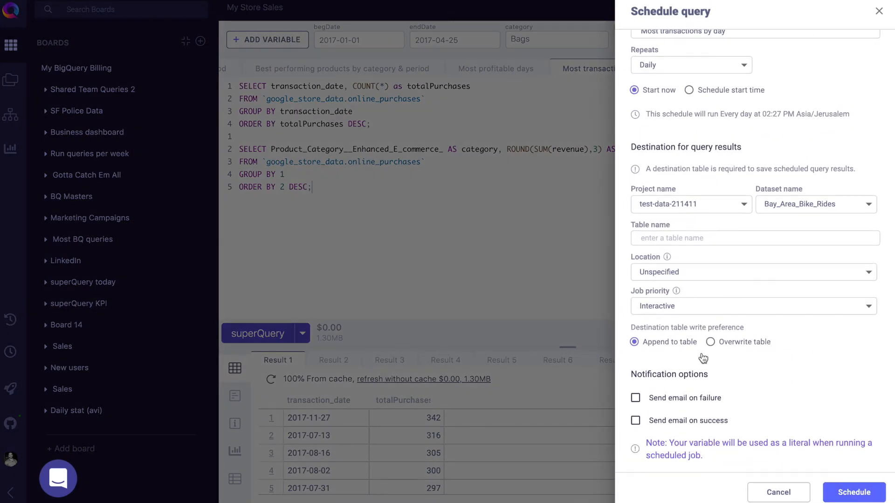
scroll(702, 369, up, 2)
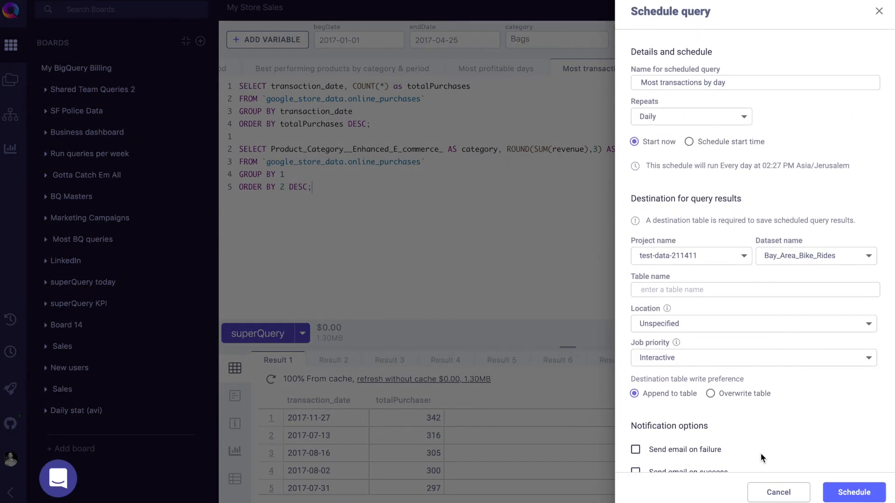
click(768, 498)
Open Sequential Query Test from the scheduled queries and view its run history and configuration
click(13, 359)
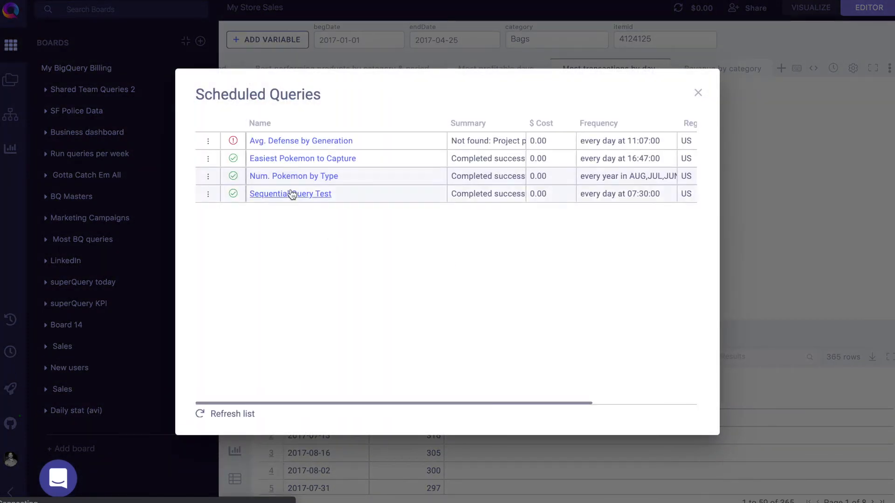
click(292, 193)
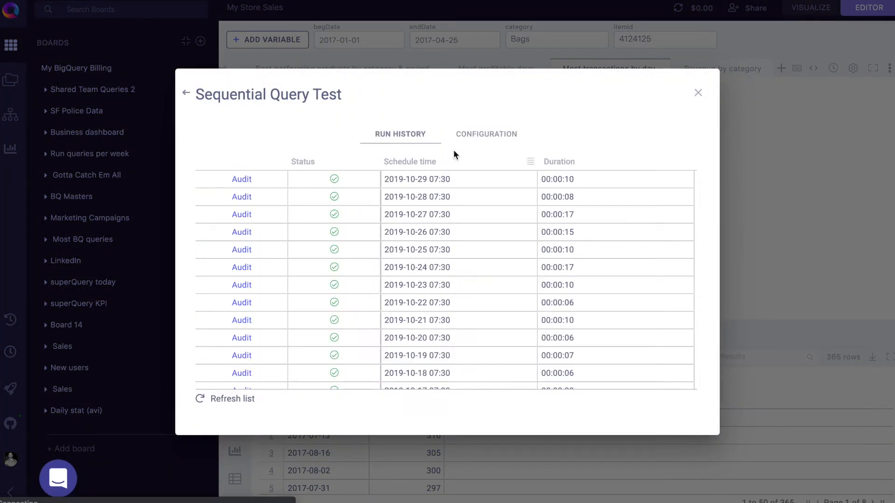
click(479, 136)
scroll(394, 303, down, 3)
scroll(394, 303, down, 1)
scroll(398, 271, up, 2)
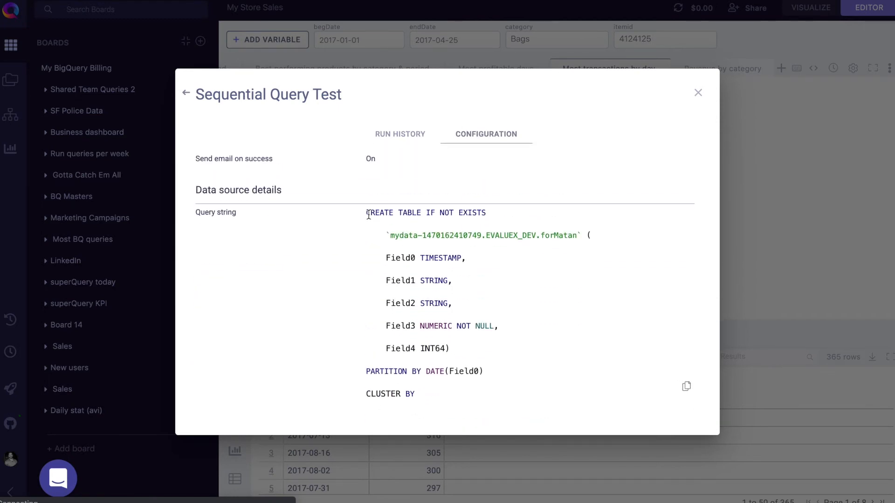
Examine the scheduled query's SQL from the CREATE TABLE statement to the DROP table statement, and close its details
scroll(521, 218, down, 5)
scroll(520, 217, up, 4)
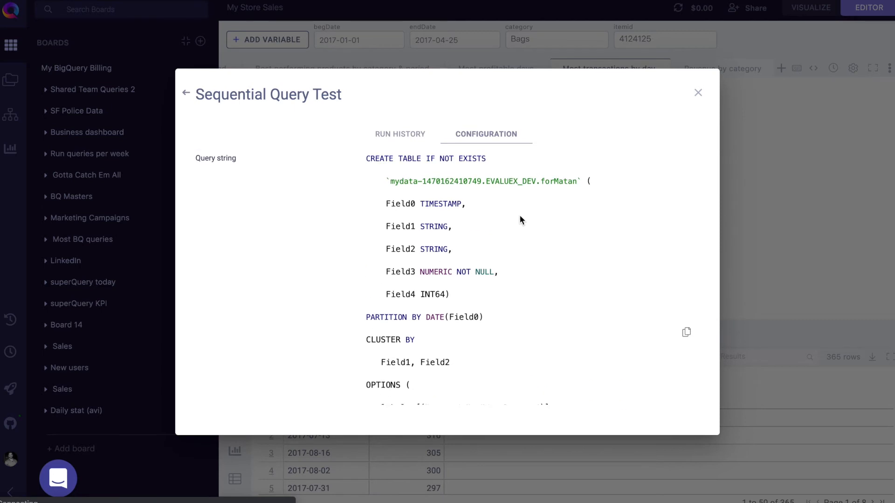
drag(528, 189, 577, 191)
click(577, 187)
scroll(550, 256, down, 4)
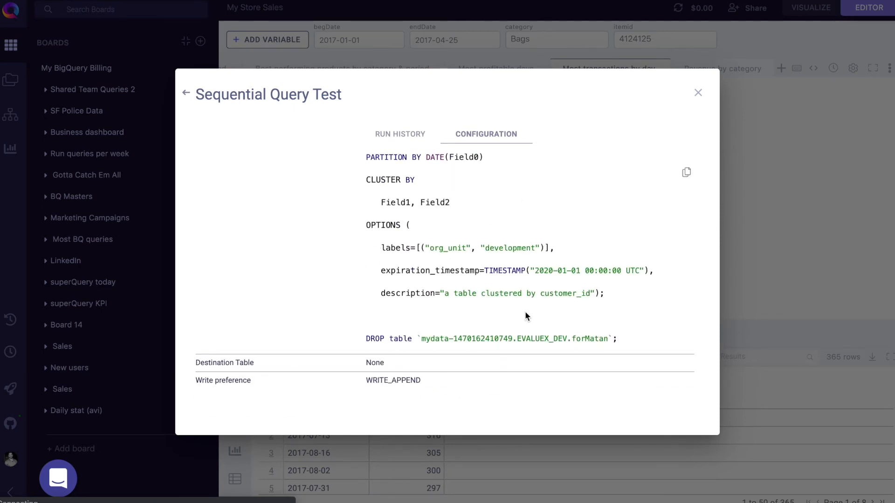
drag(420, 335, 625, 334)
click(625, 335)
click(754, 280)
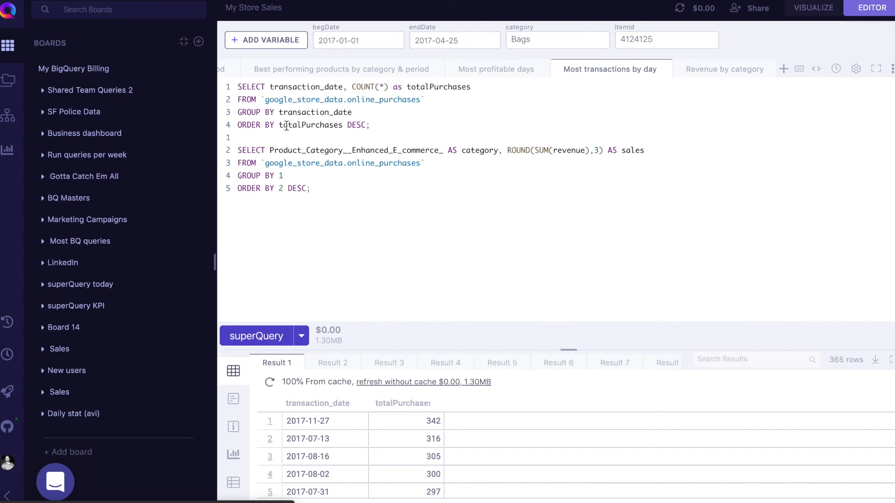
Delete the pasted category revenue statement from the Most transactions by day query
drag(317, 200, 214, 137)
key(BackSpace)
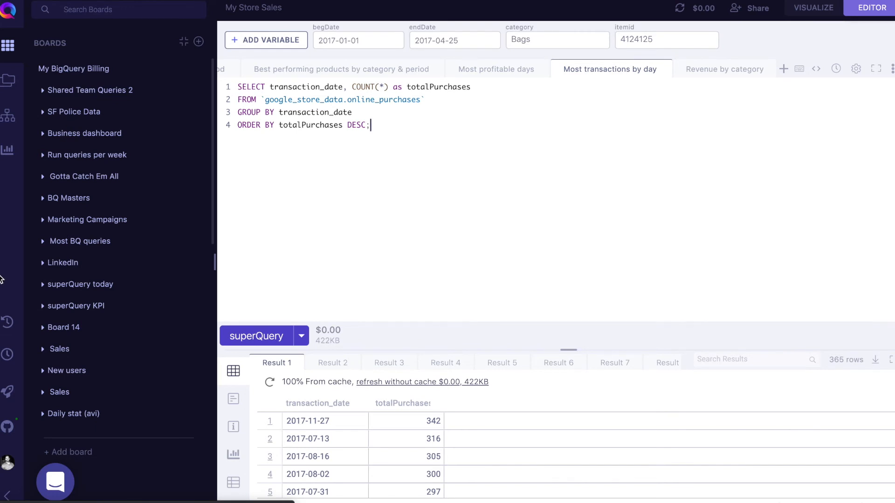
Open the Connect options and look through the available BI connections from Data Studio to ChartIO
click(6, 396)
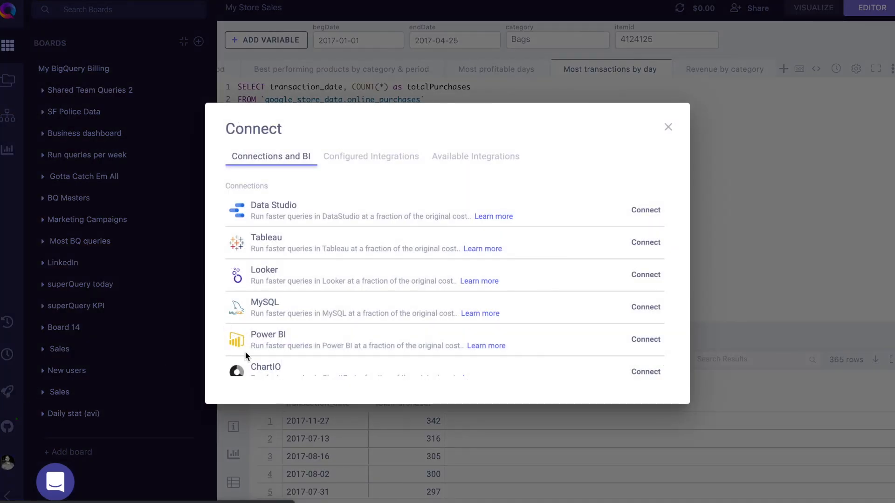
scroll(301, 334, down, 1)
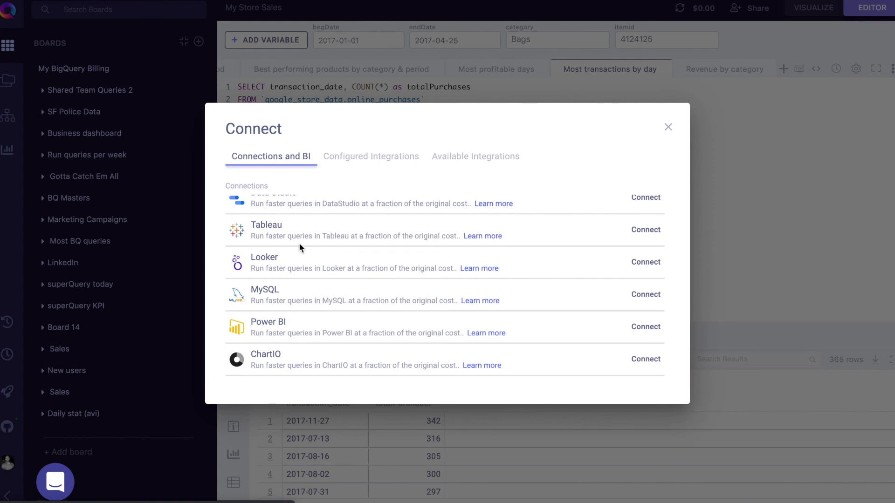
scroll(299, 246, up, 1)
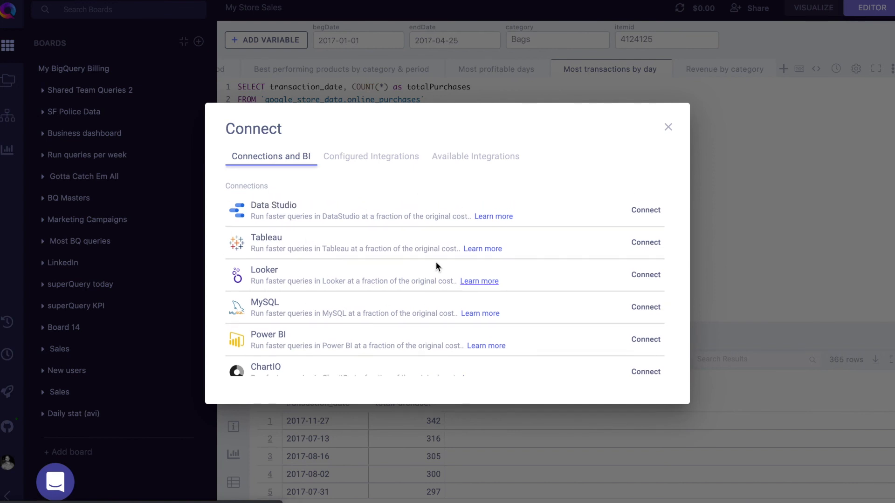
scroll(323, 314, down, 4)
scroll(323, 314, up, 4)
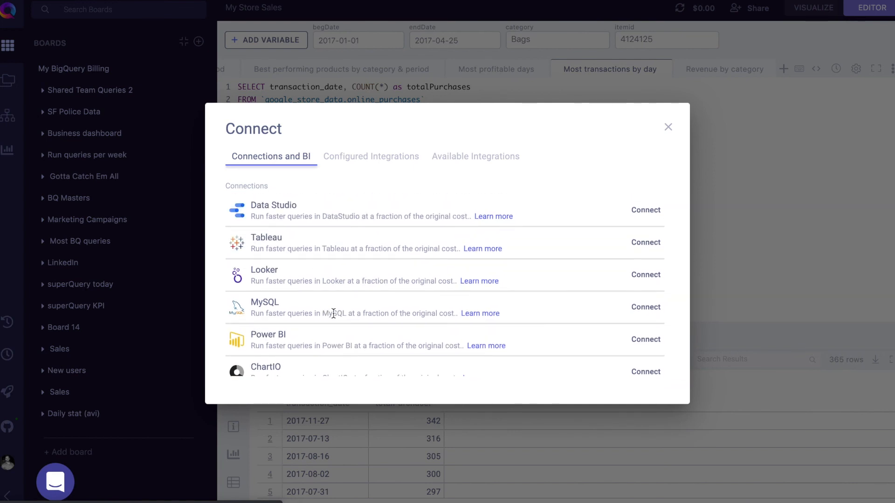